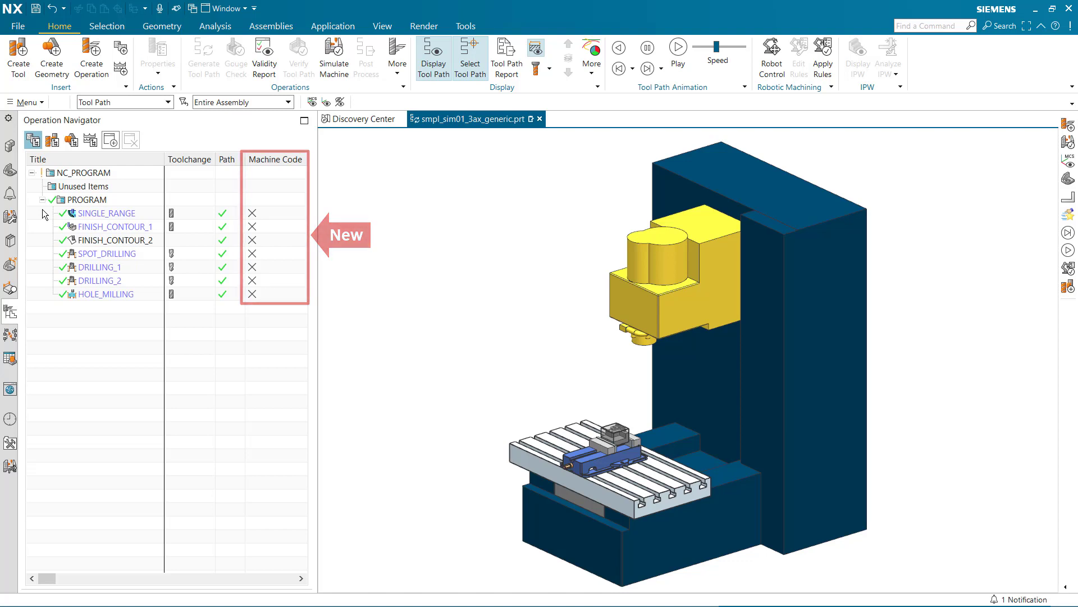
# Postprocess the PROGRAM group with the 3-Ax_Mill_Vertical_PC postprocessor, using the ptp file extension and listed output.
pyautogui.click(62, 202)
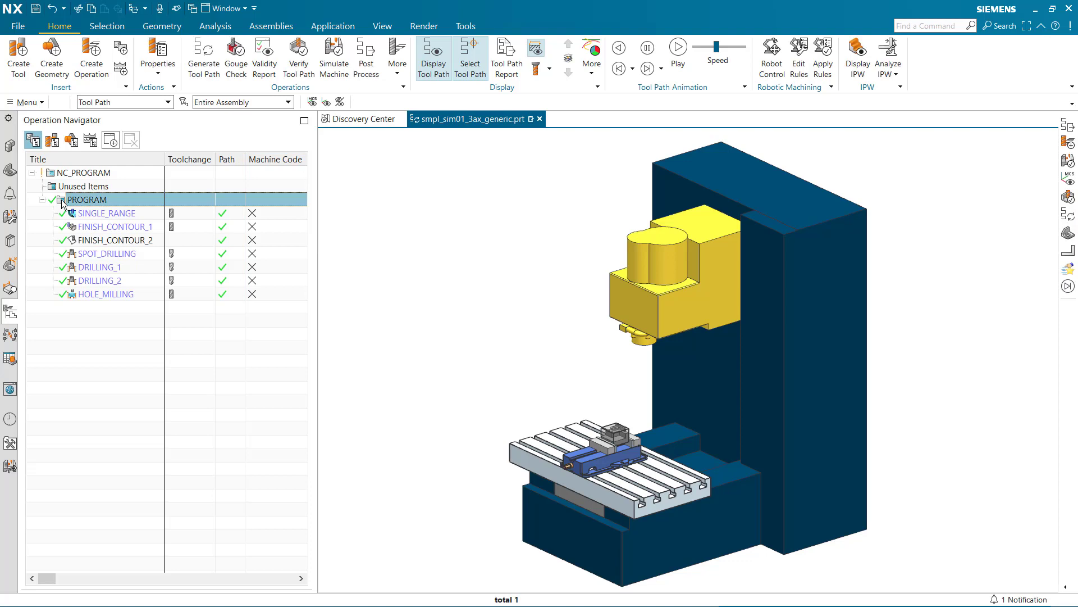
pyautogui.click(375, 63)
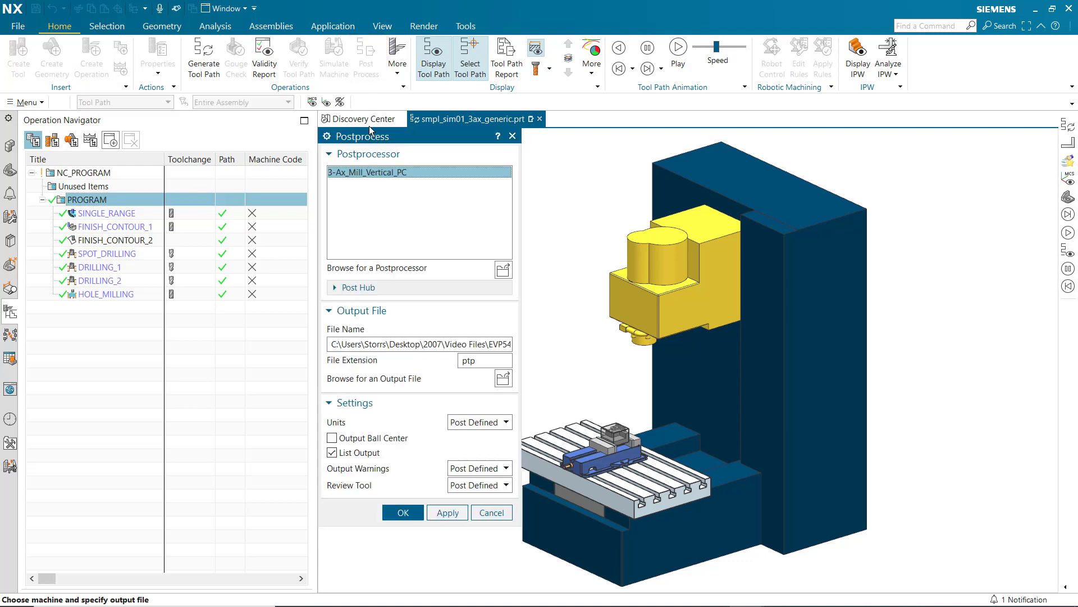
pyautogui.click(402, 512)
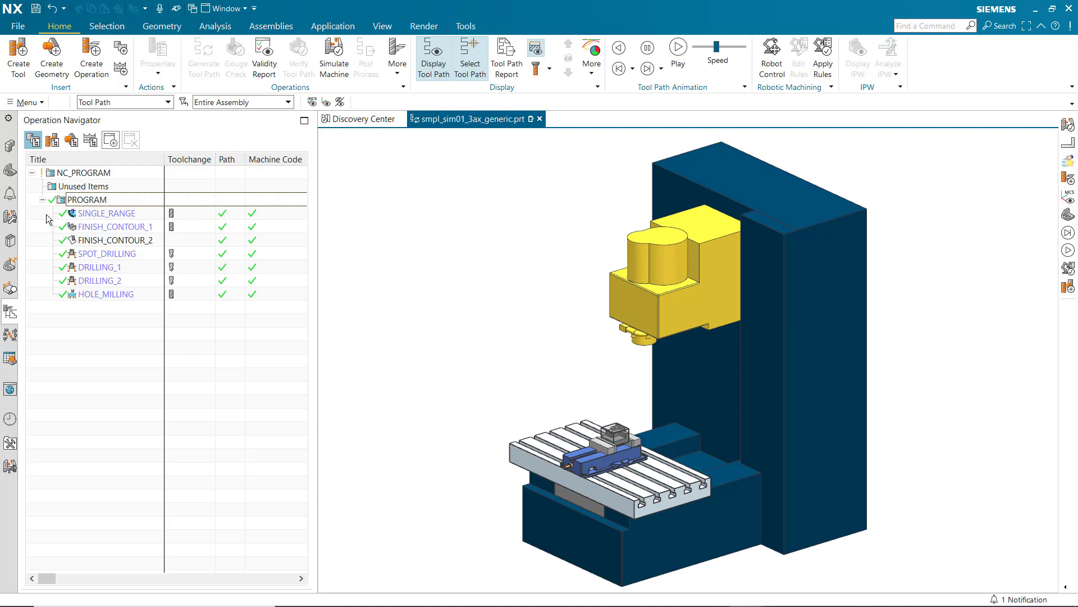
# Export the stored machine code of the PROGRAM group to a ptp output file without listing the output.
pyautogui.moveTo(89, 200); pyautogui.dragTo(247, 178)
pyautogui.click(359, 55)
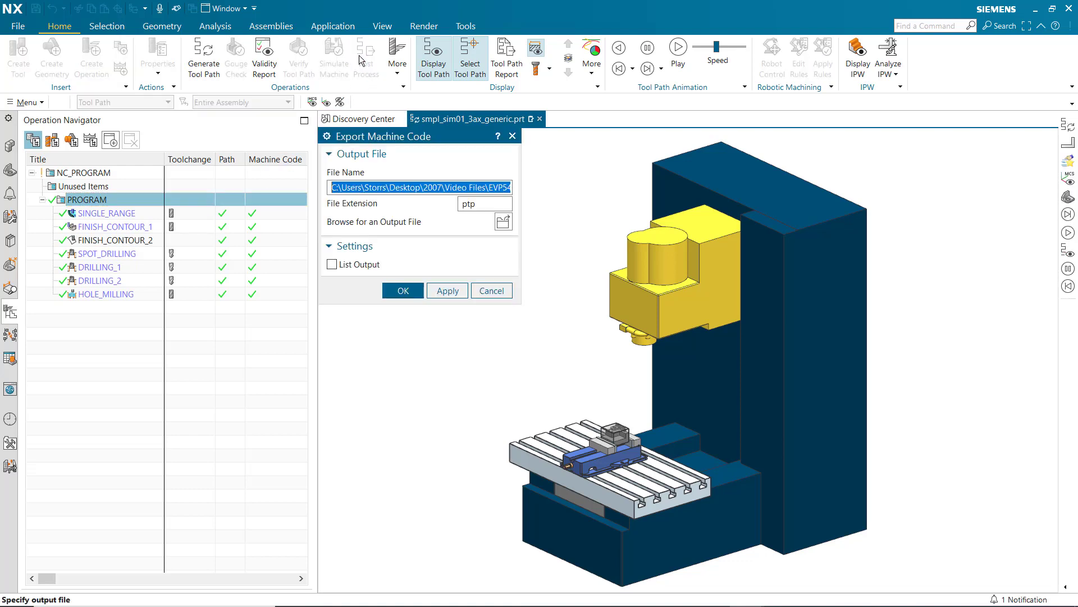
pyautogui.click(403, 290)
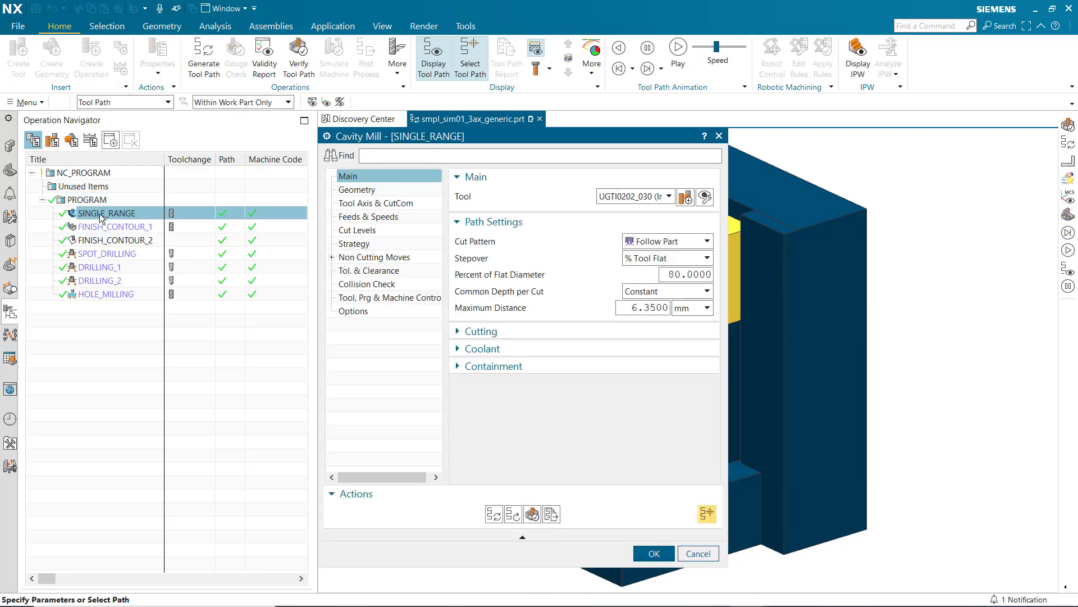
# Set the SINGLE_RANGE cut pattern to Follow Periphery and regenerate its tool path with cut-region display, pausing and refreshing turned off.
pyautogui.click(673, 246)
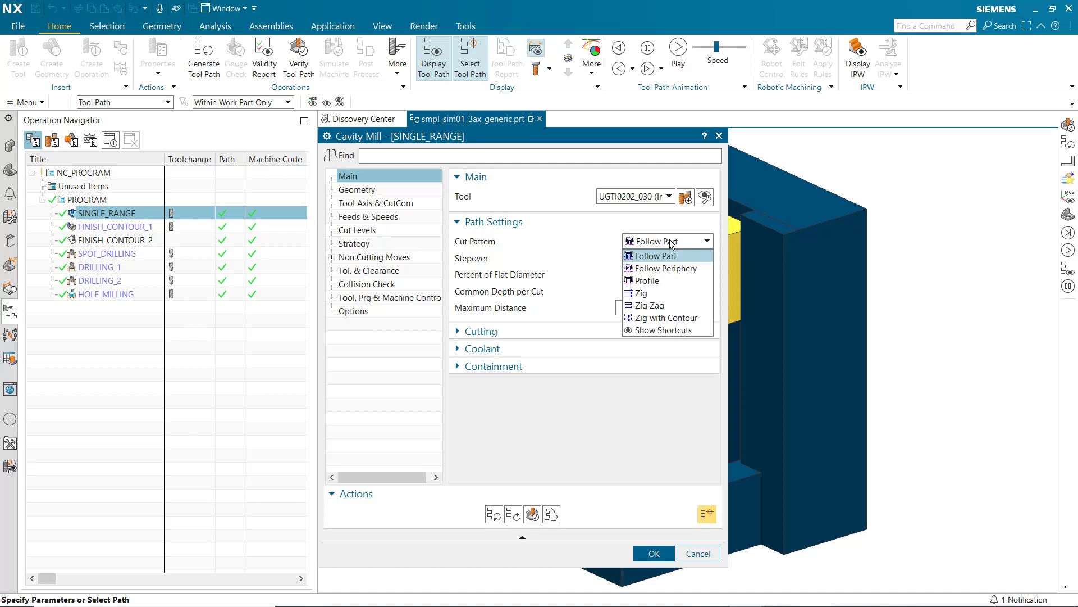
pyautogui.click(666, 271)
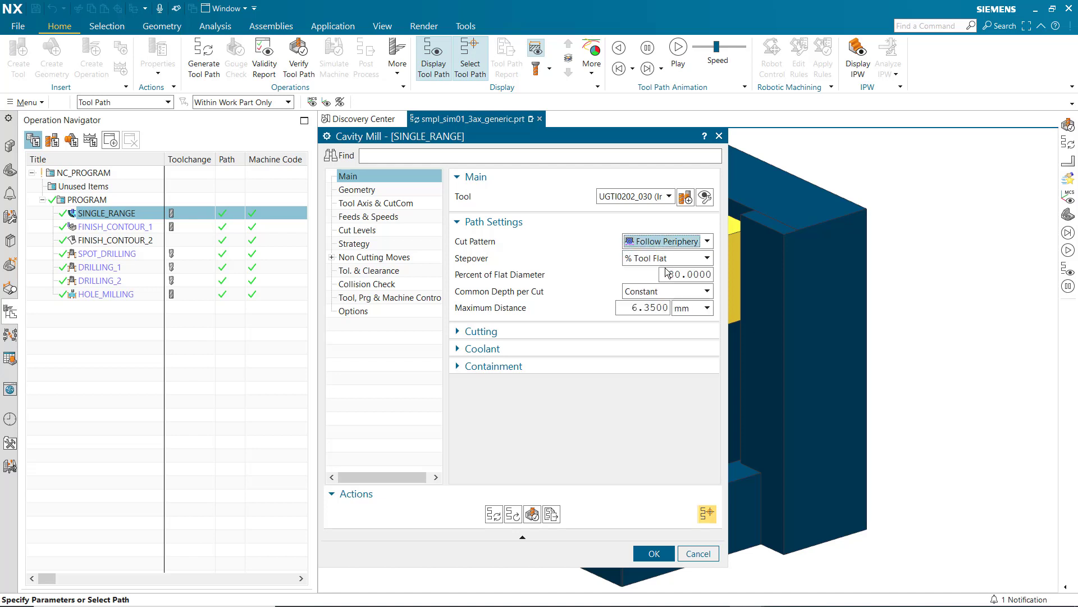
pyautogui.click(495, 514)
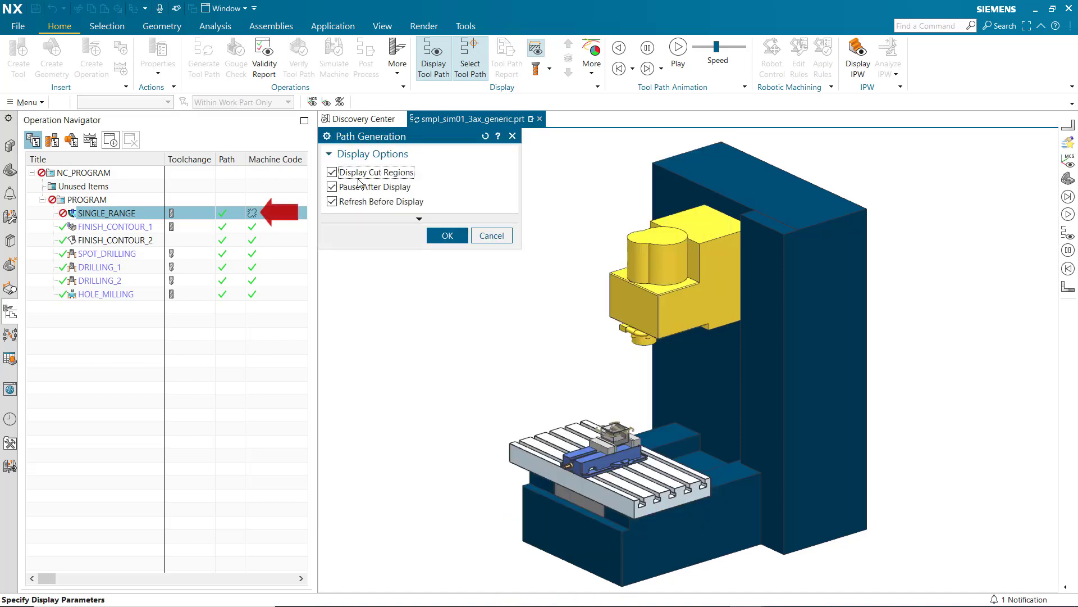
pyautogui.click(347, 173)
pyautogui.click(332, 186)
pyautogui.click(332, 201)
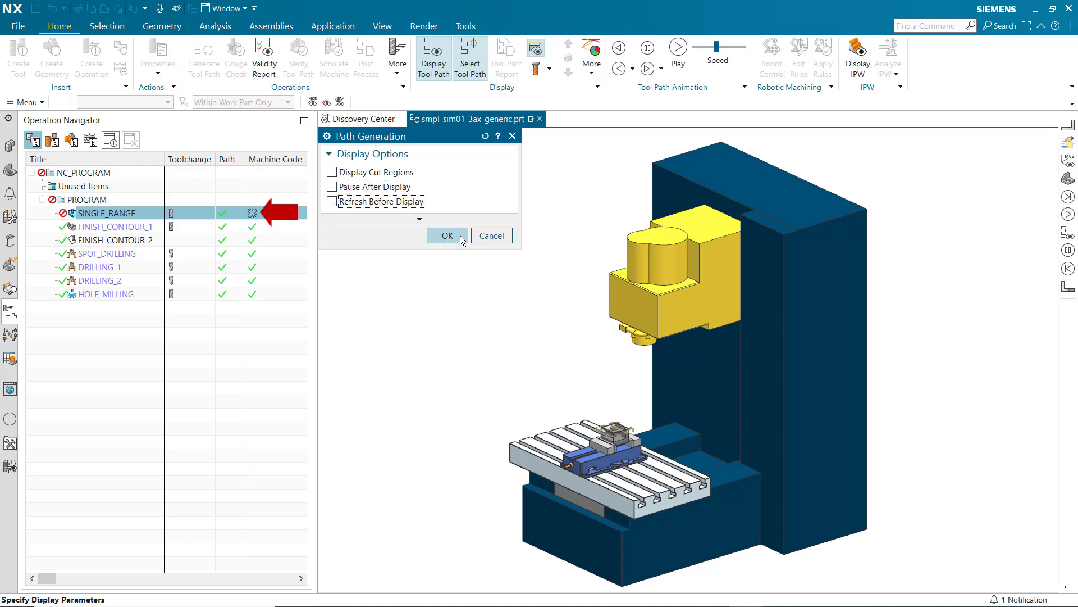
pyautogui.click(460, 235)
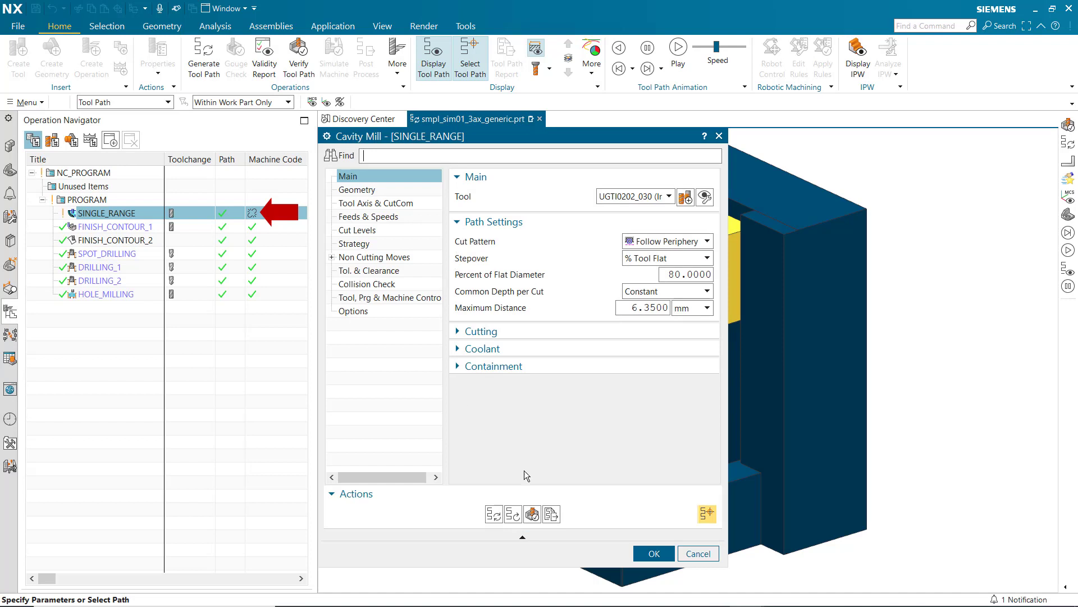
pyautogui.click(647, 554)
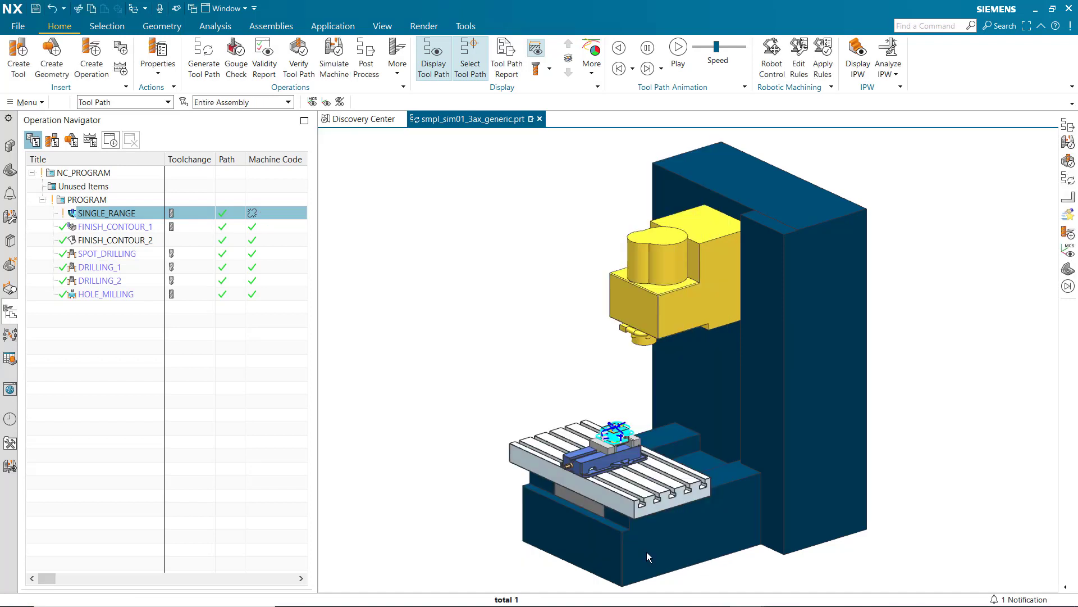
# Export the PROGRAM group's machine code, agreeing to update it by postprocessing with 3-Ax_Mill_Vertical_PC.
pyautogui.click(70, 200)
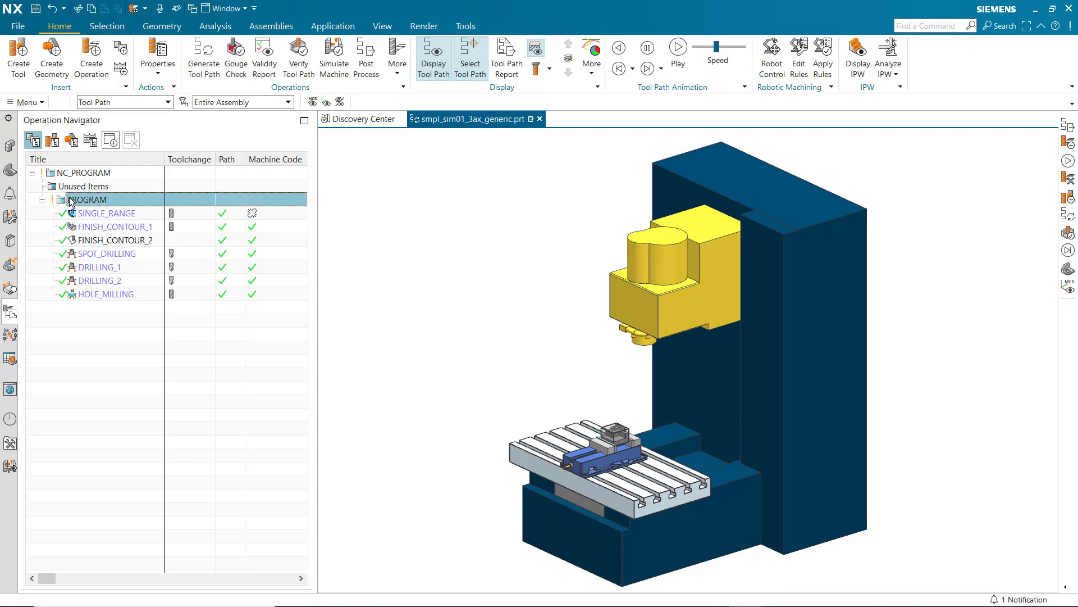
pyautogui.click(365, 58)
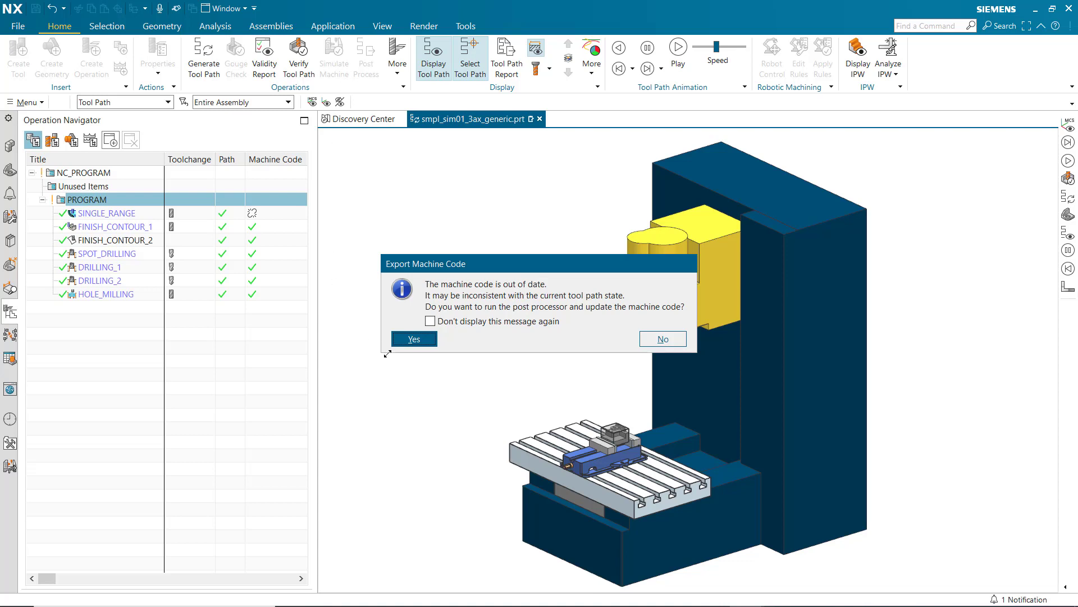
pyautogui.click(419, 341)
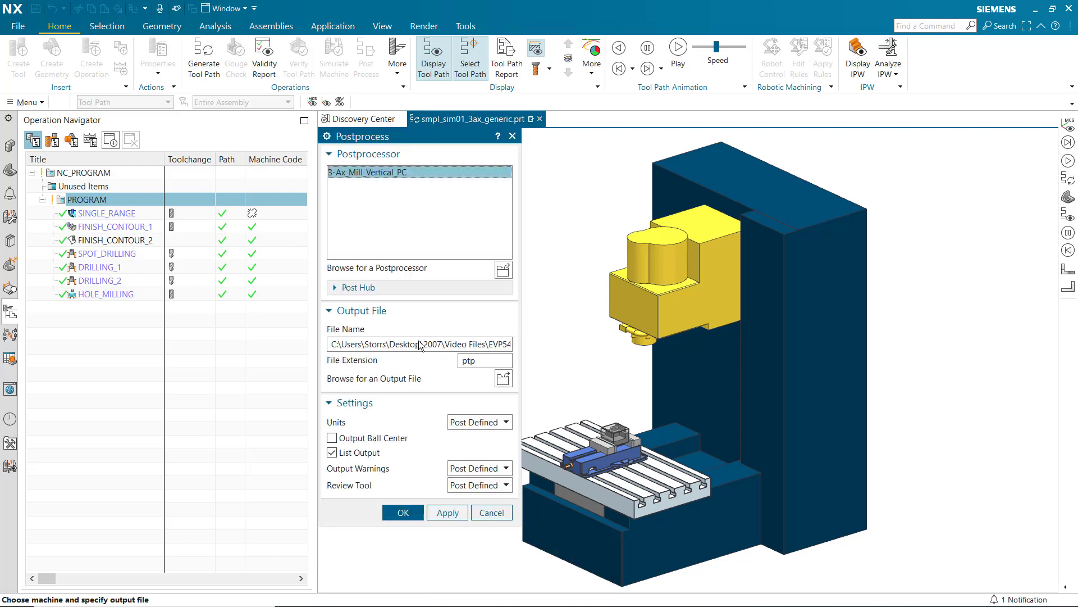
pyautogui.click(404, 514)
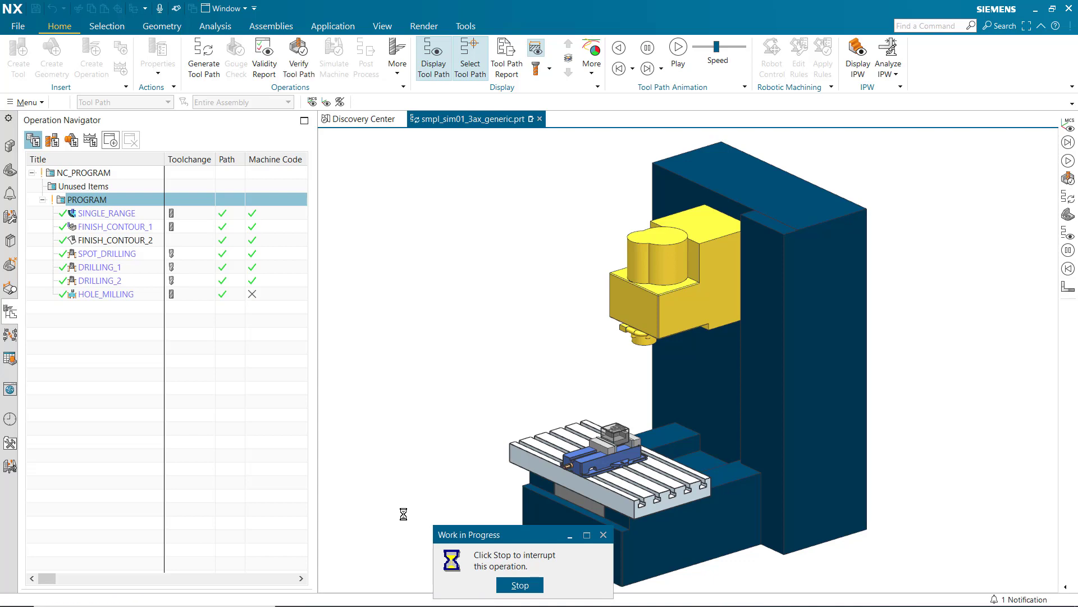
# Run the machine code based simulation of the whole PROGRAM group to its end, generating the machine code, and finish the simulation.
pyautogui.click(68, 199)
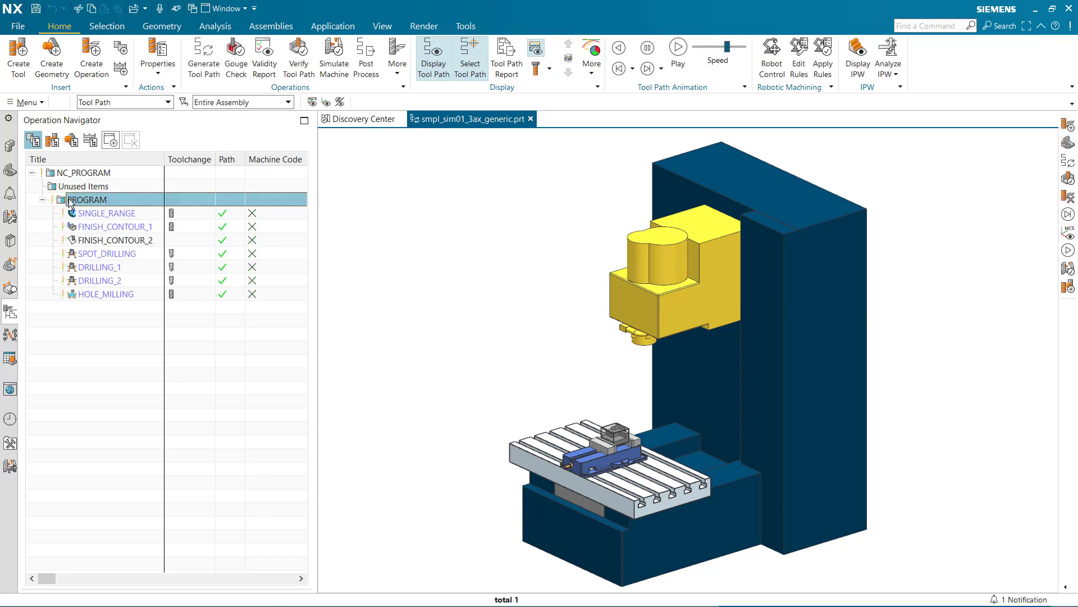
pyautogui.click(336, 67)
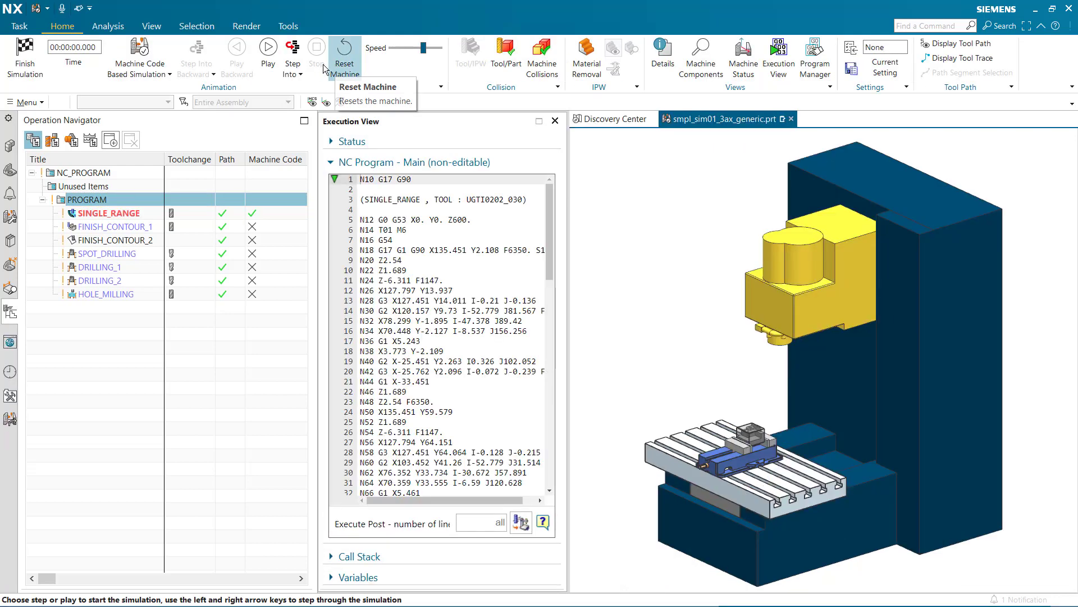
pyautogui.click(267, 50)
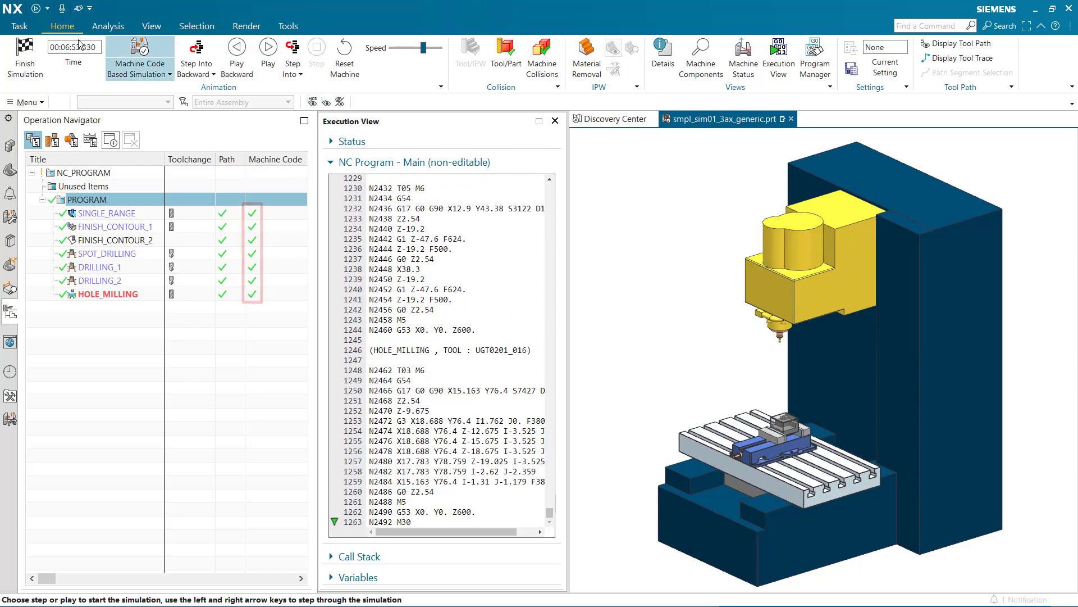
pyautogui.click(22, 50)
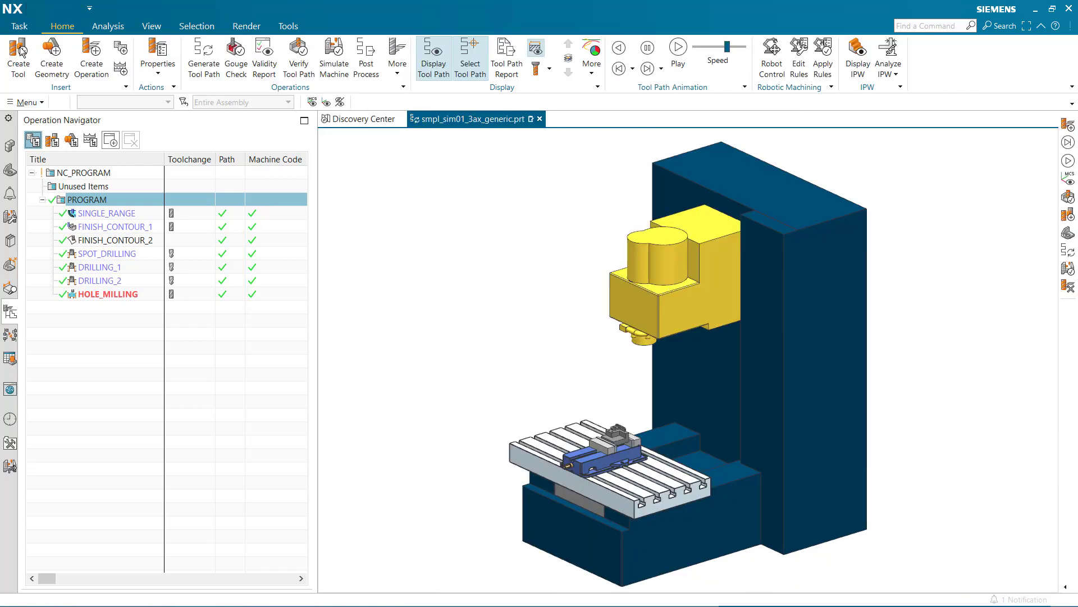
# Replay the machine simulation of the PROGRAM group from its stored machine code and exit the simulation.
pyautogui.click(61, 200)
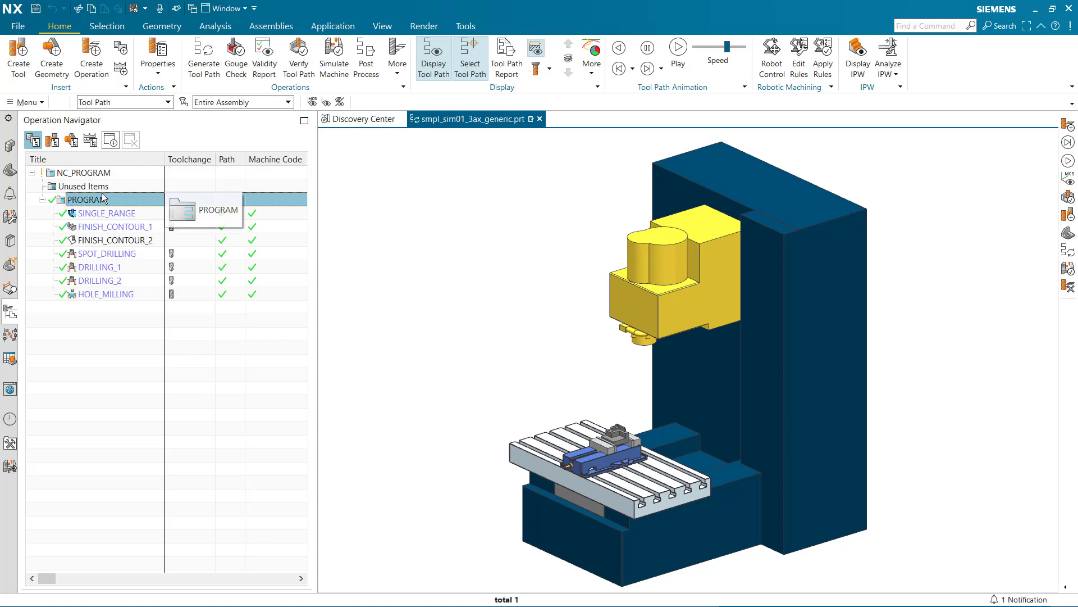
pyautogui.click(328, 51)
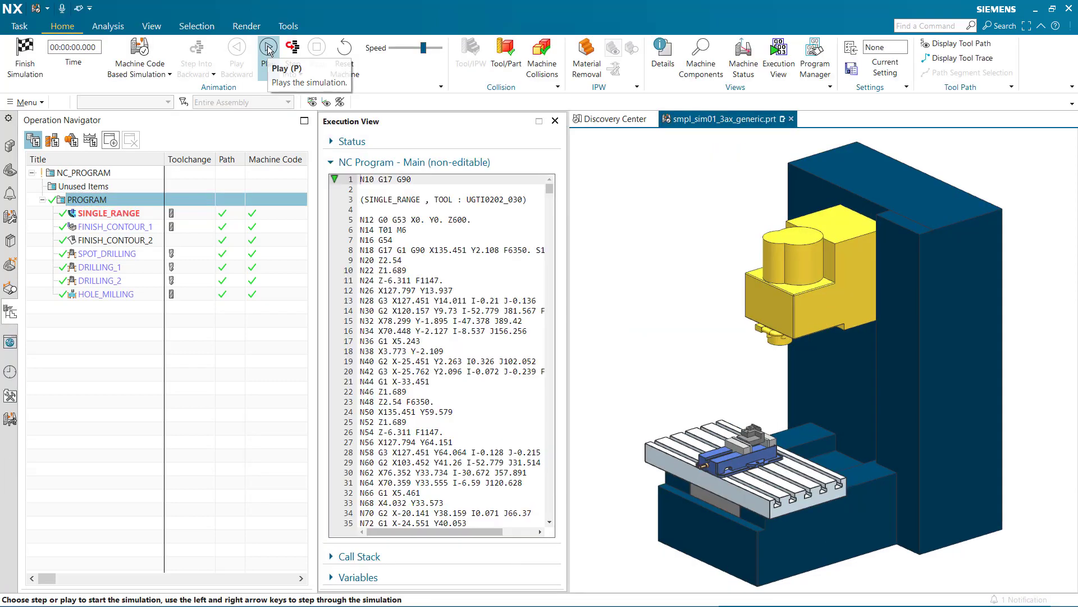
pyautogui.click(268, 50)
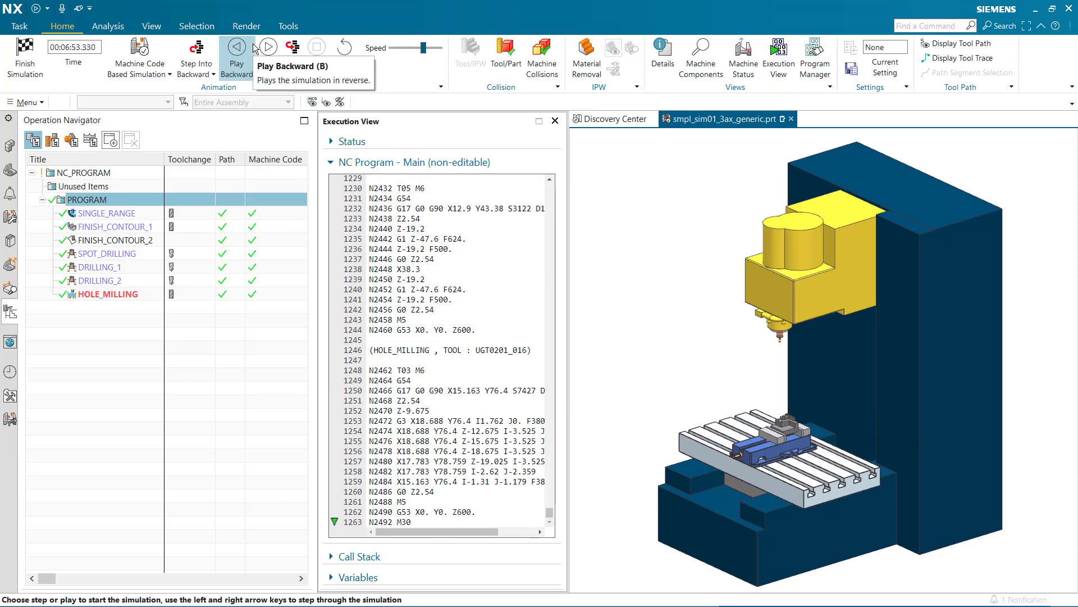
pyautogui.click(34, 53)
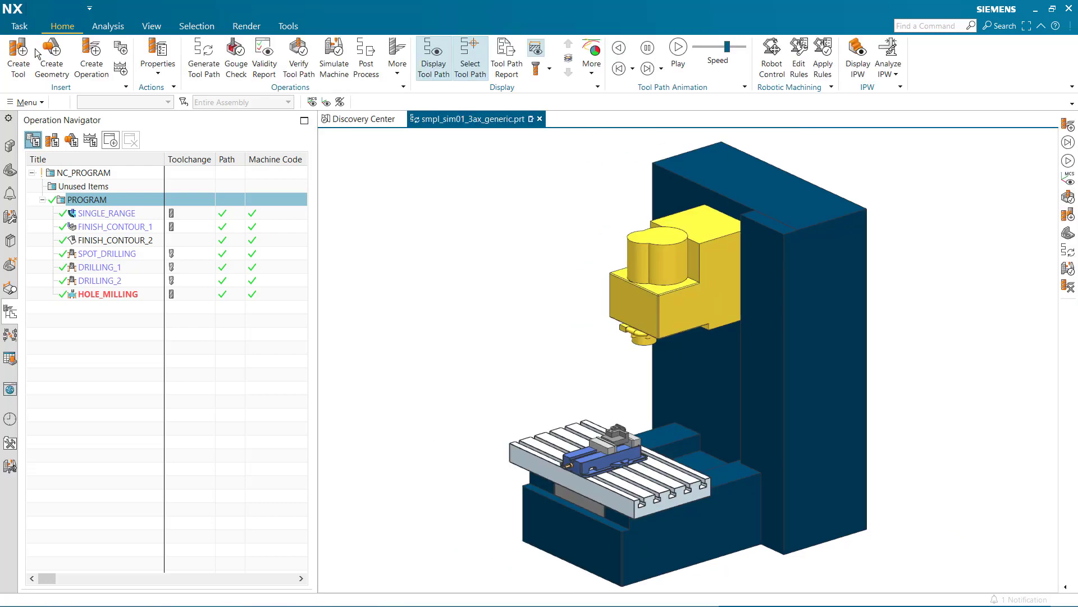
# Examine the machine code lines for Level-1 of SINGLE_RANGE in the PROGRAM group's tool path report, and close the report.
pyautogui.click(126, 202)
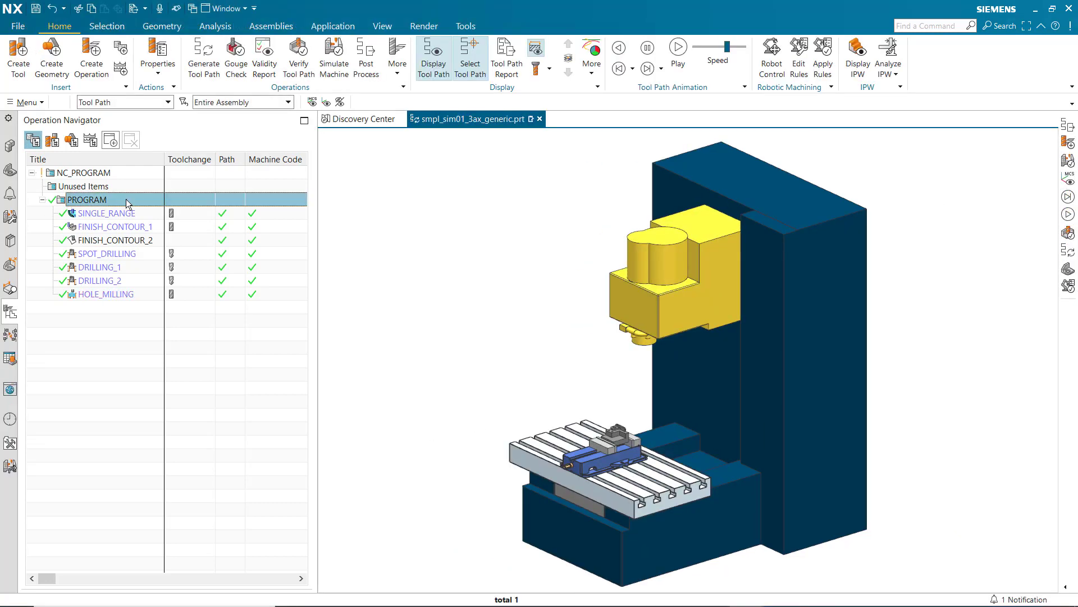
pyautogui.click(506, 67)
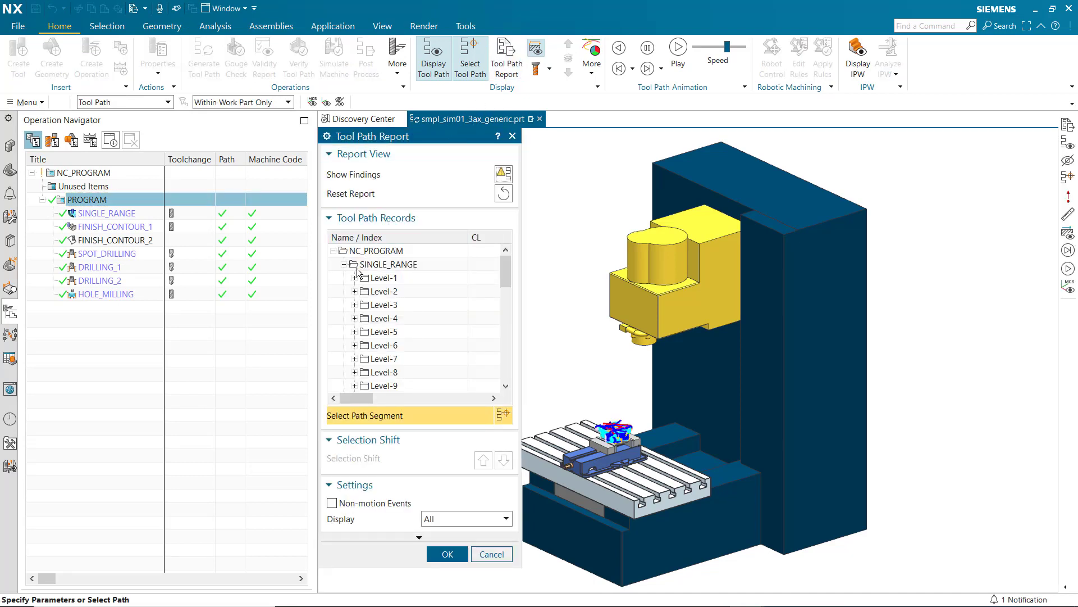
pyautogui.click(354, 277)
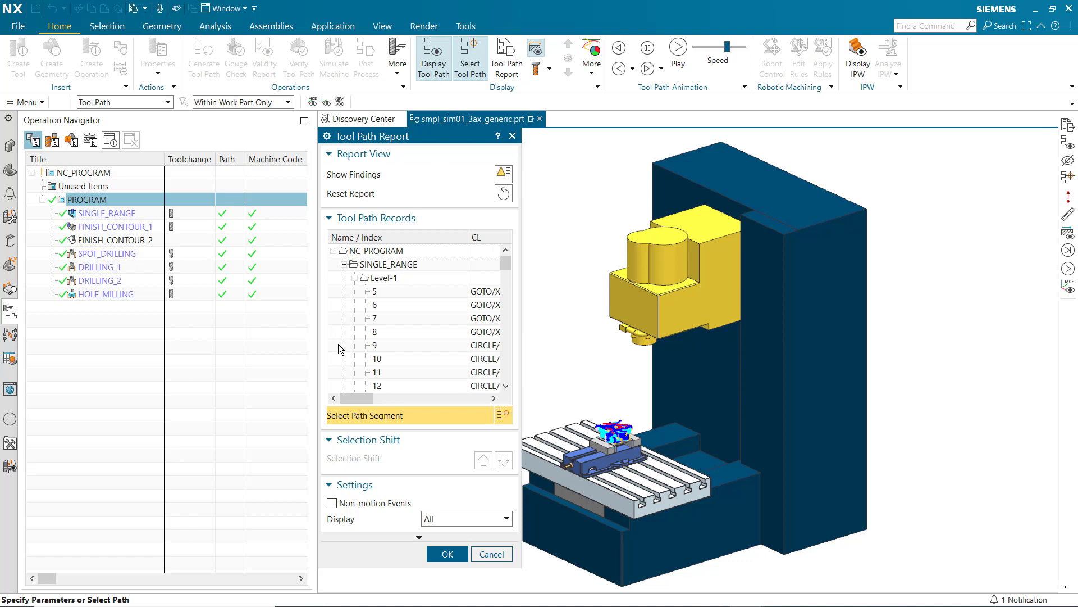
pyautogui.moveTo(352, 398); pyautogui.dragTo(482, 398)
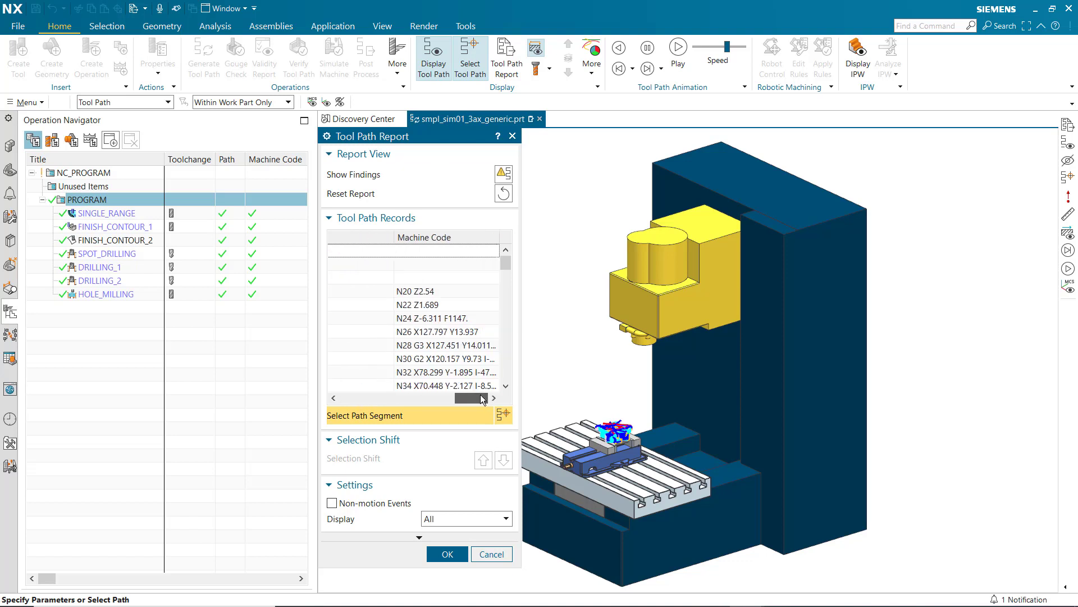
pyautogui.moveTo(511, 261); pyautogui.dragTo(509, 290)
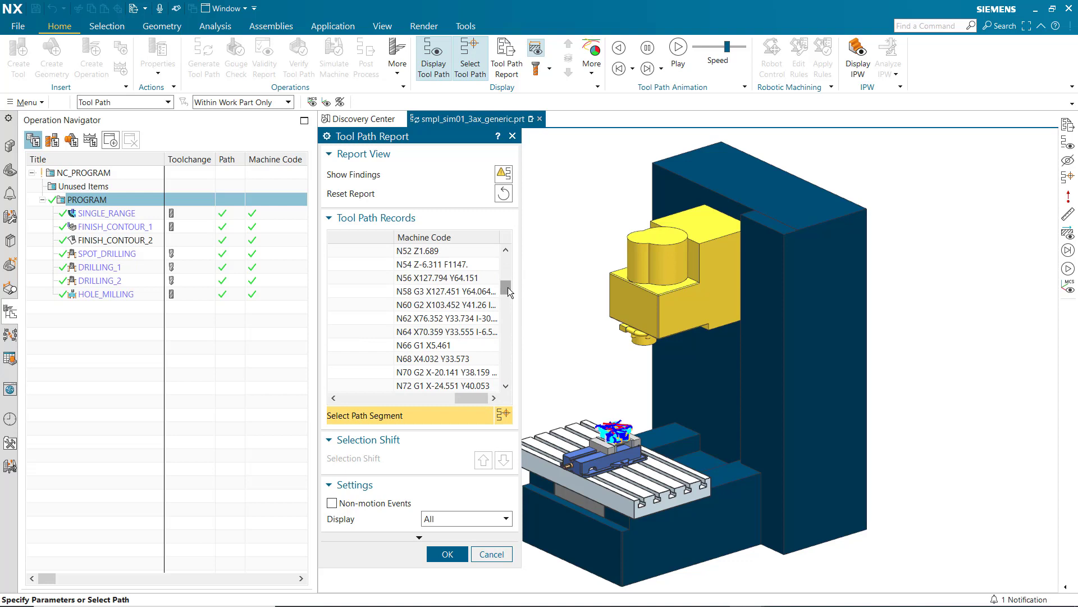
pyautogui.click(486, 552)
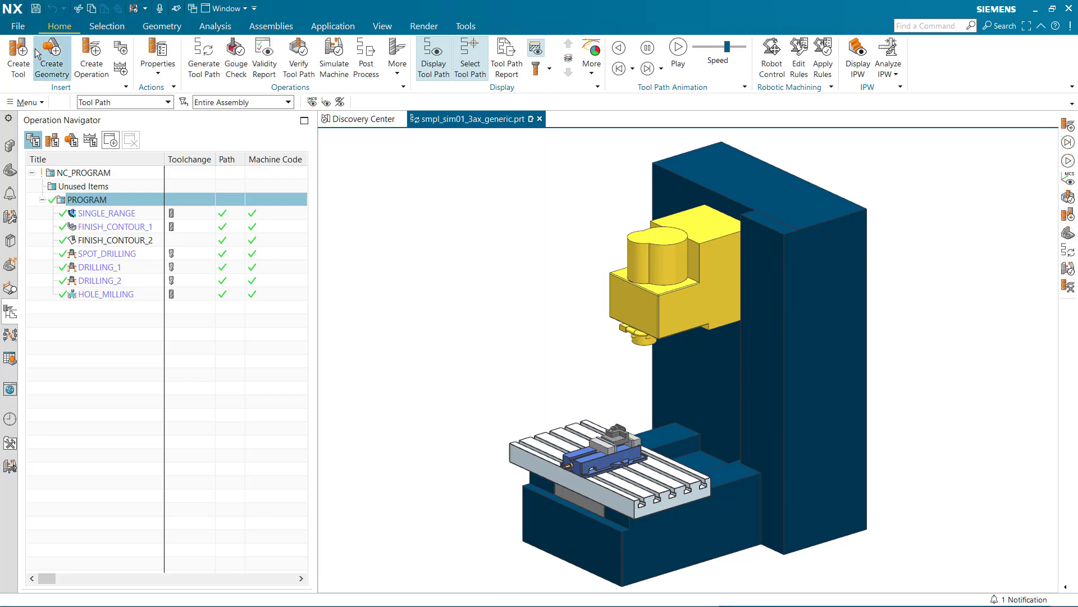
# Delete the stored machine code of all operations in the PROGRAM group.
pyautogui.rightClick(114, 200)
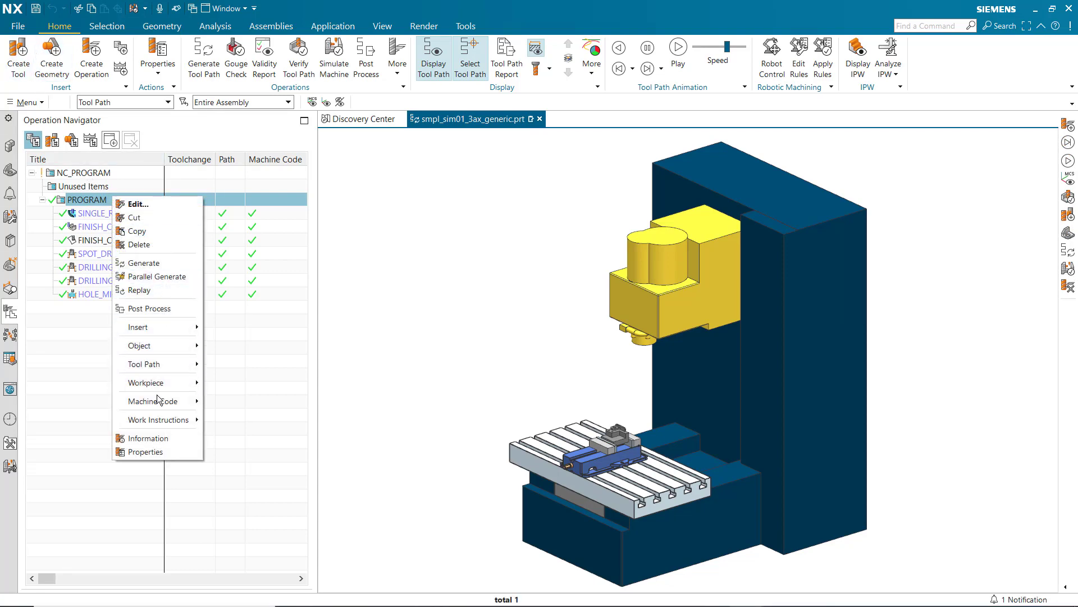
pyautogui.moveTo(157, 400)
pyautogui.click(224, 403)
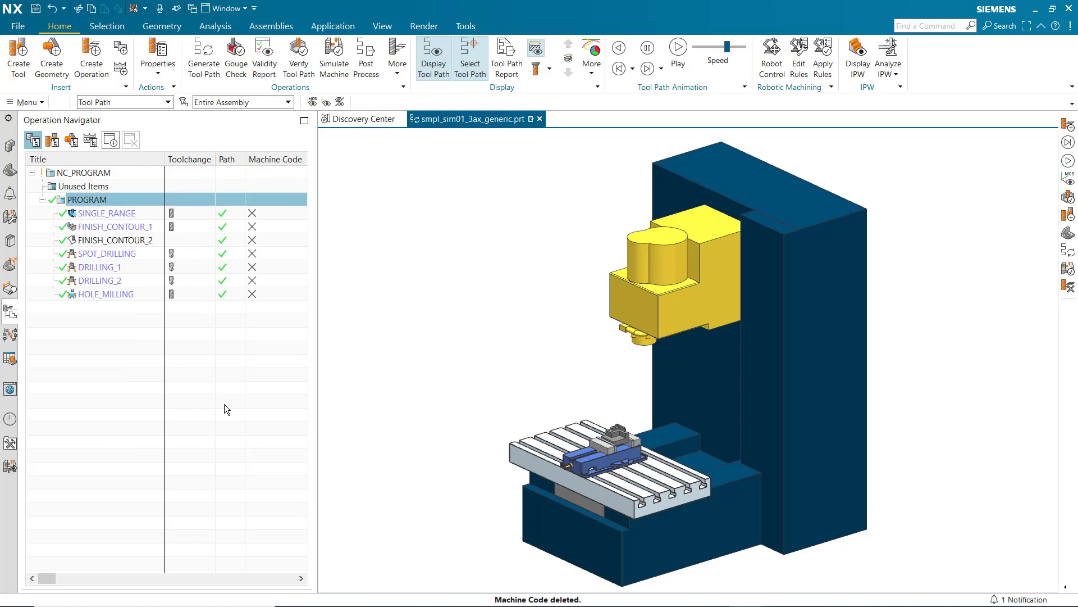